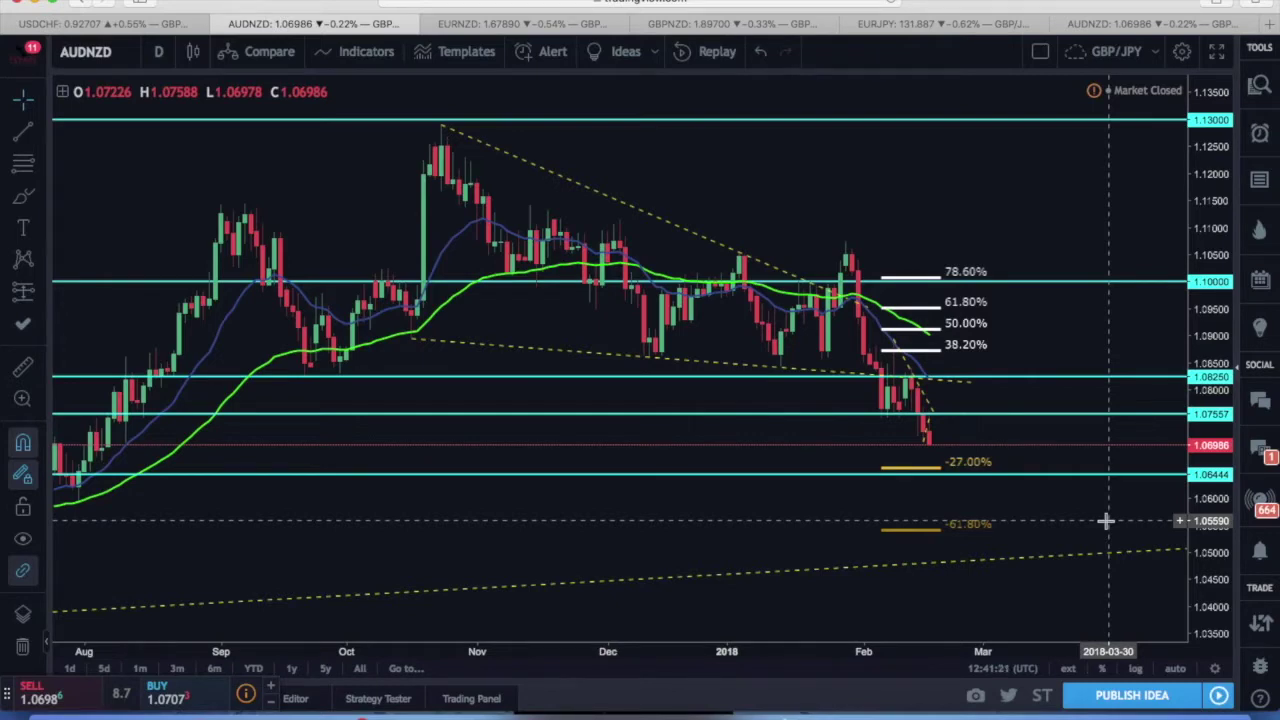
Switch the AUDNZD chart from daily to 1-week candles.
left_click(158, 51)
left_click(170, 428)
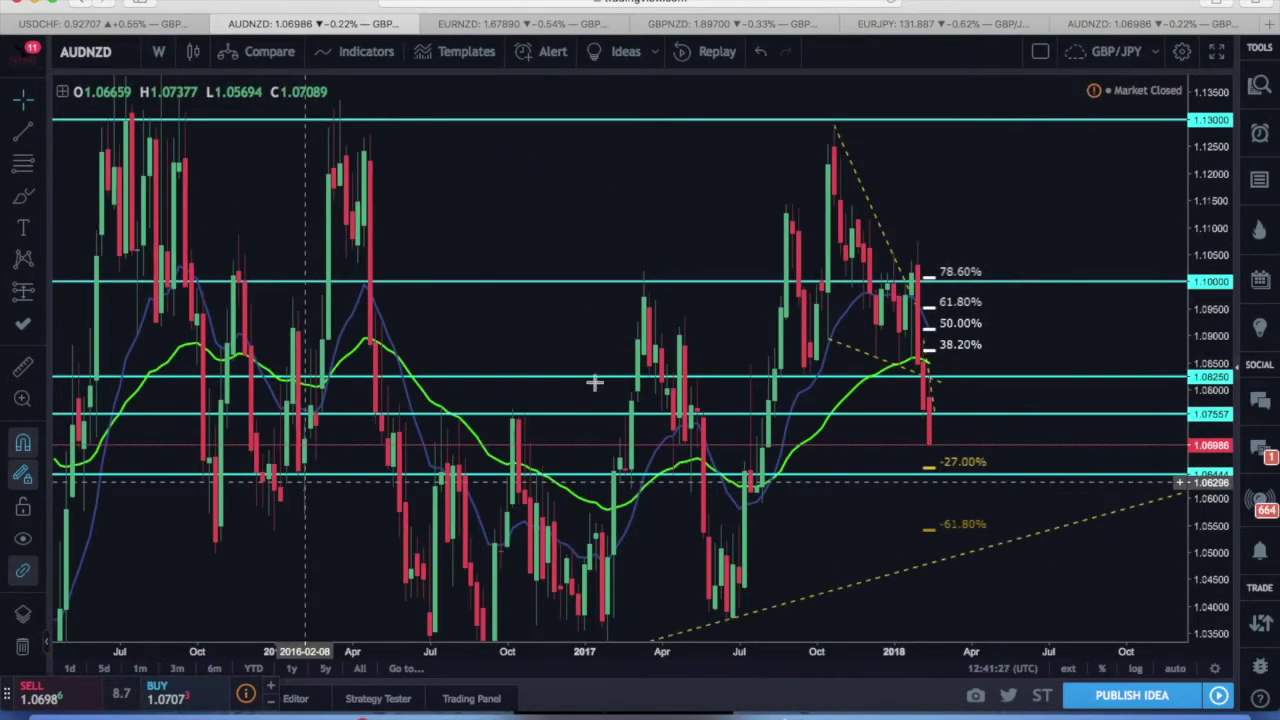
left_click_drag(1212, 340, 1208, 577)
scroll(1208, 577, "down", 3)
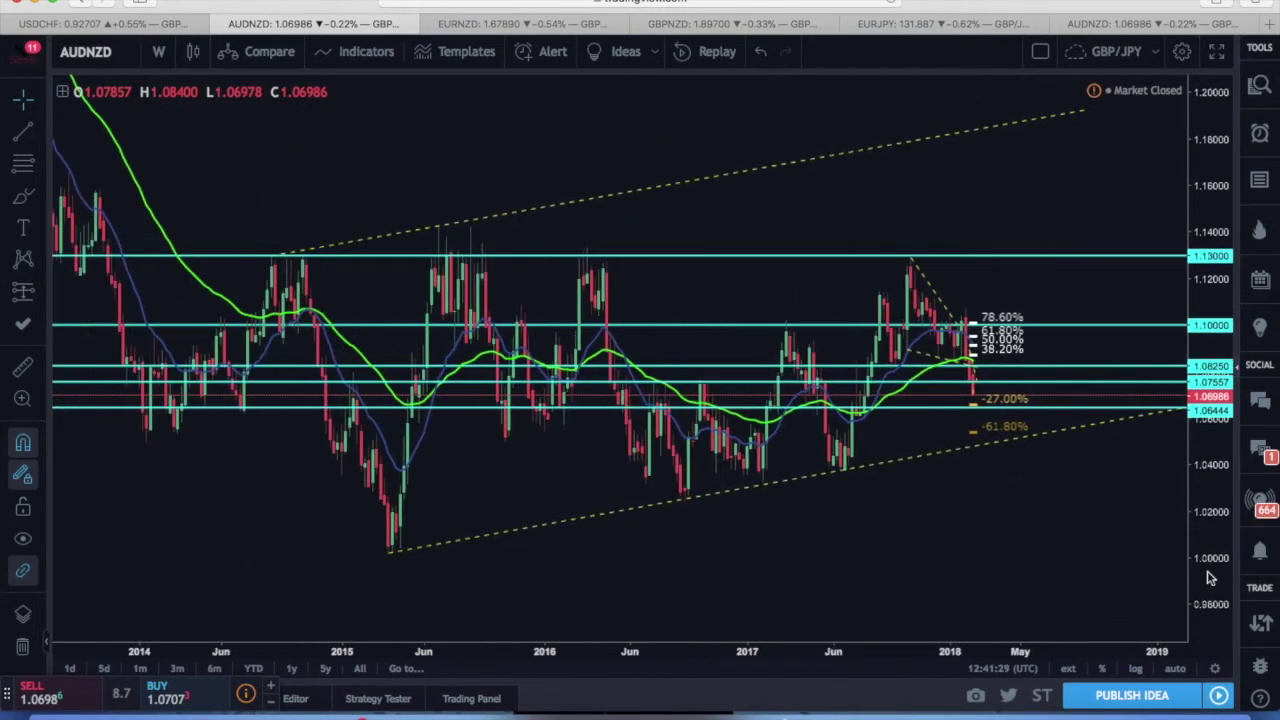
left_click_drag(1051, 577, 963, 573)
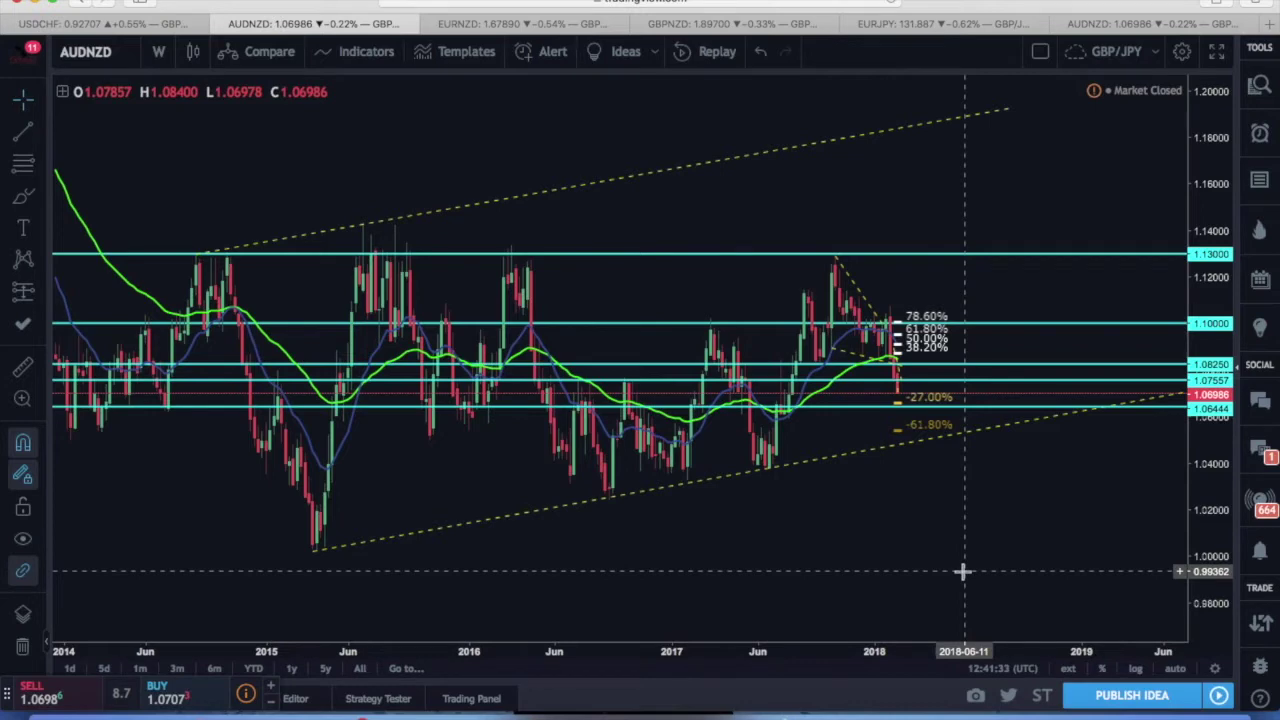
left_click(313, 550)
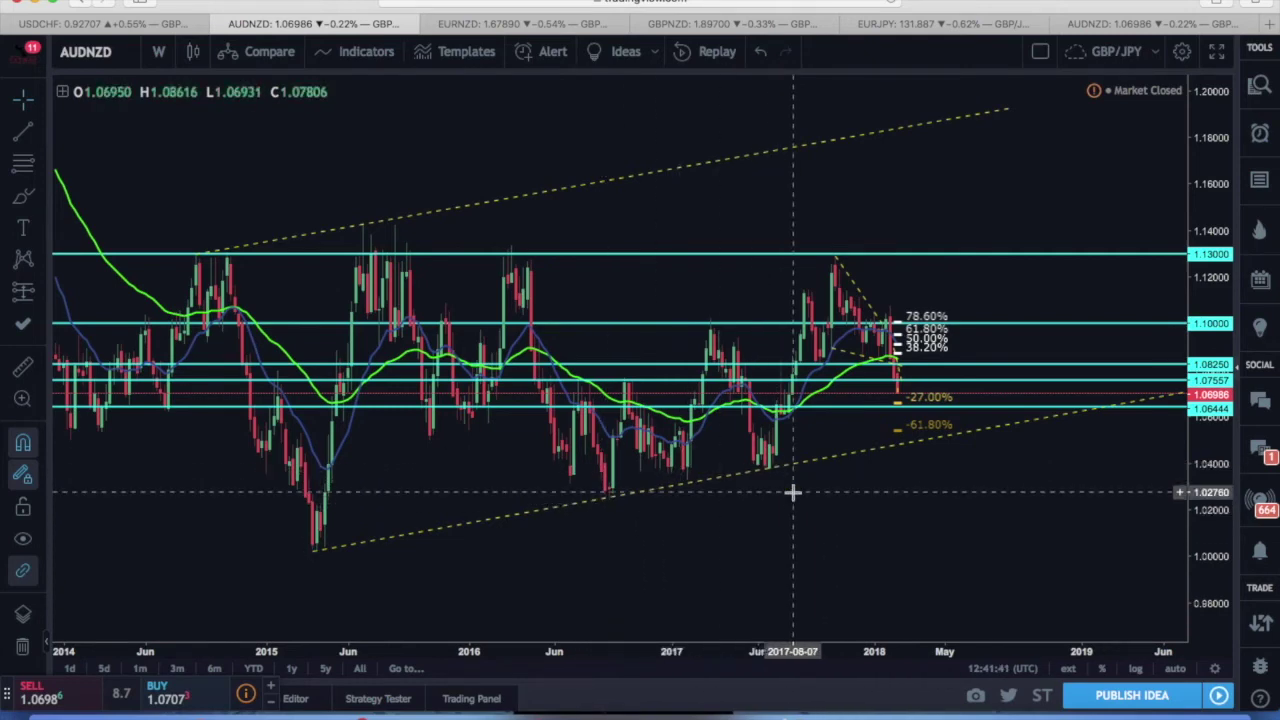
scroll(791, 492, "up", 3)
left_click_drag(1210, 552, 1197, 457)
scroll(900, 330, "up", 2)
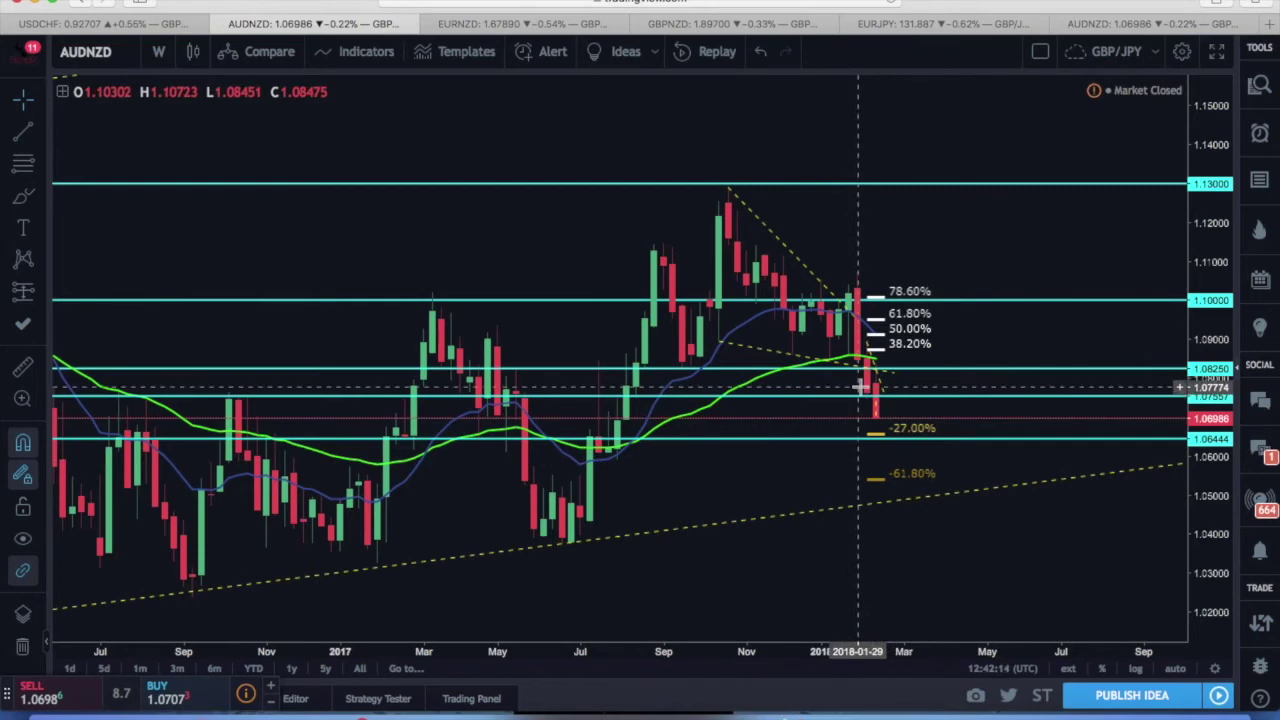
Return the chart to daily candles with 1D and frame the recent bars.
type("1D")
key("Return")
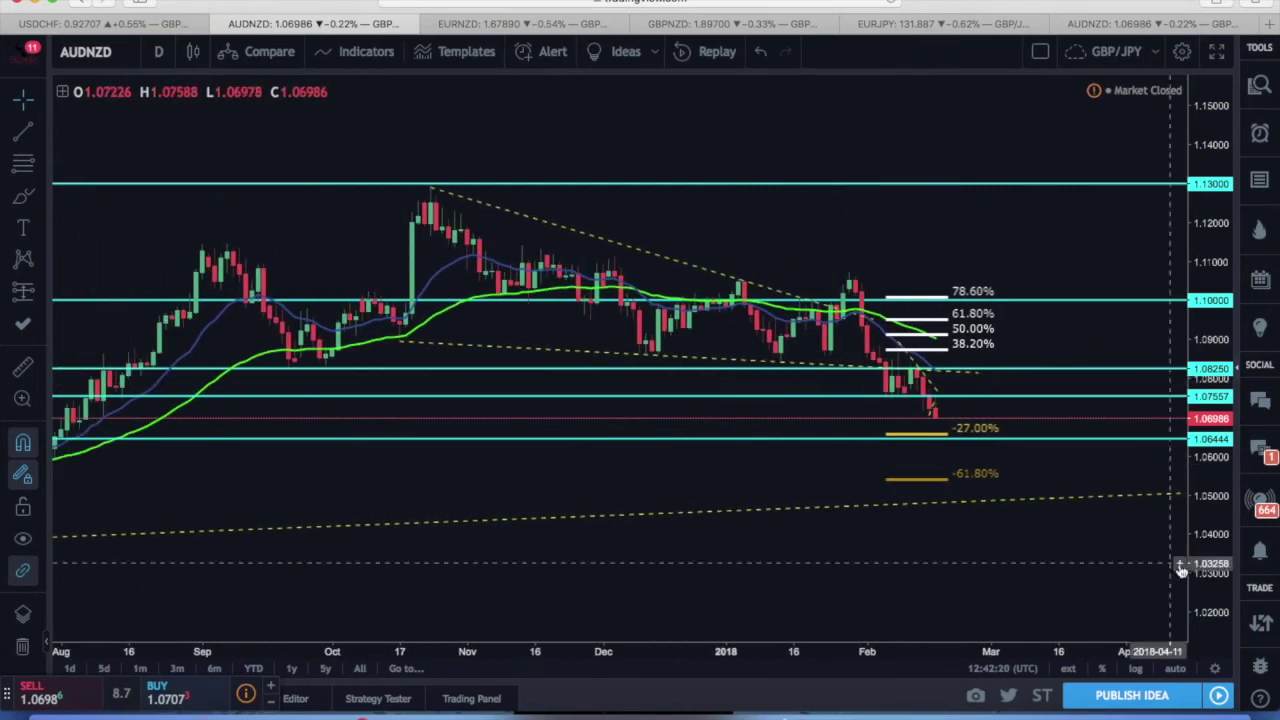
left_click_drag(1204, 585, 1200, 512)
scroll(1200, 512, "up", 1)
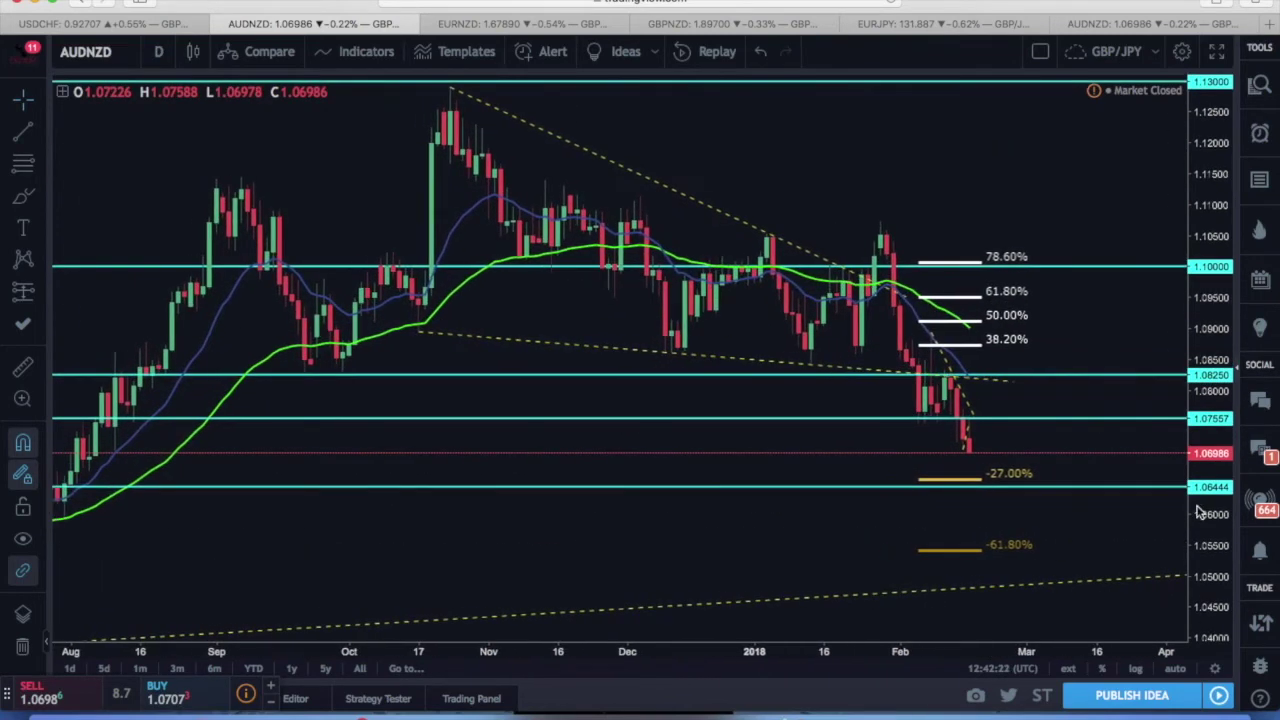
left_click_drag(755, 149, 772, 190)
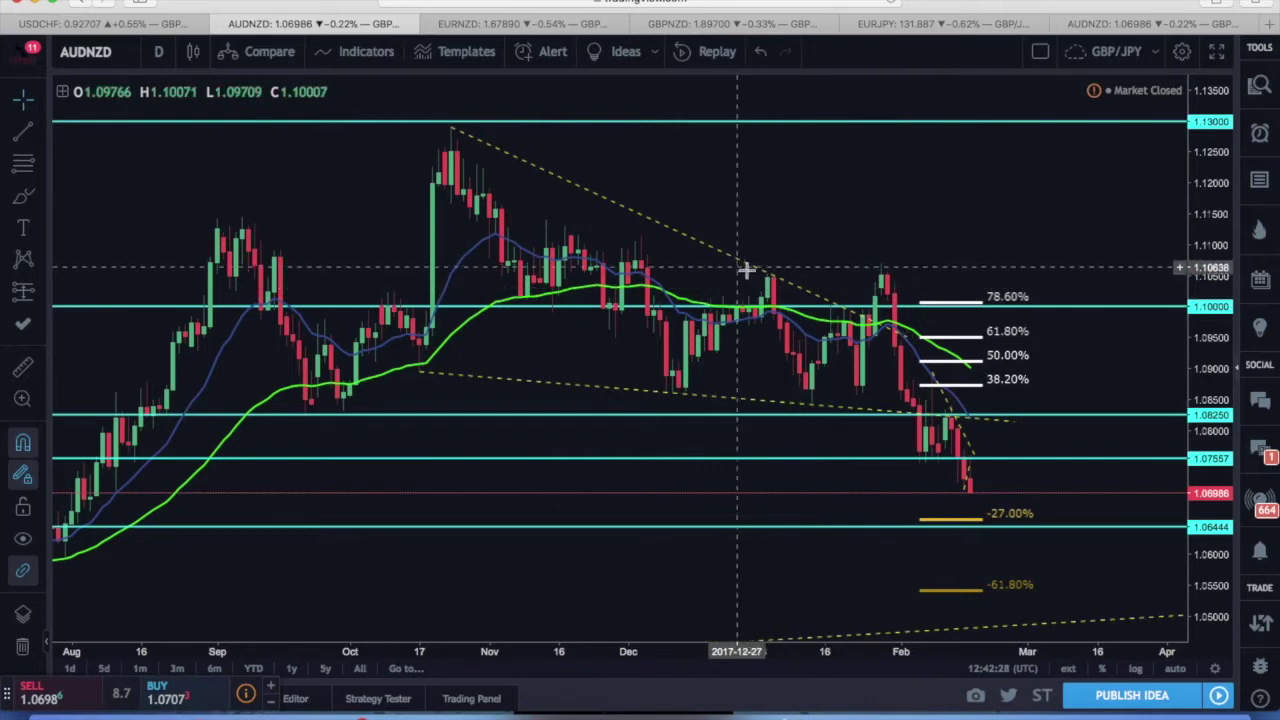
Inspect the Fibonacci retracement, lower dashed trendline and cyan horizontal support line.
left_click(924, 341)
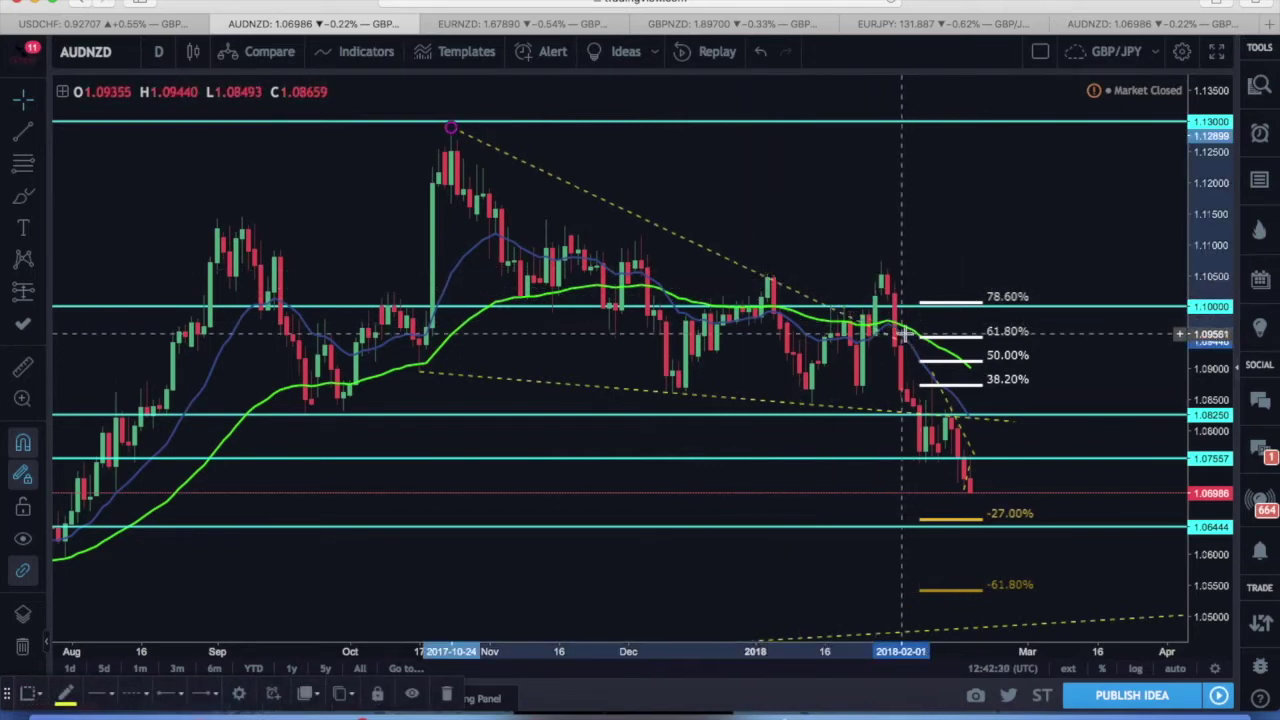
left_click(420, 370)
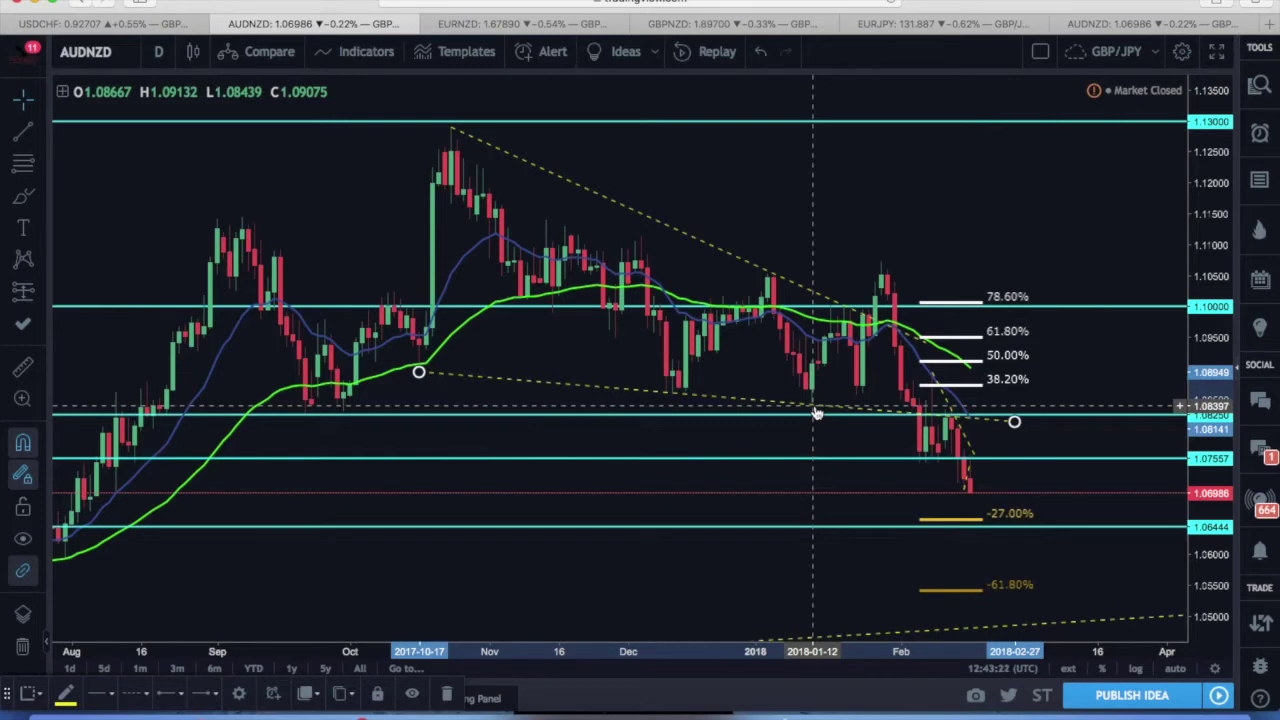
left_click(815, 413)
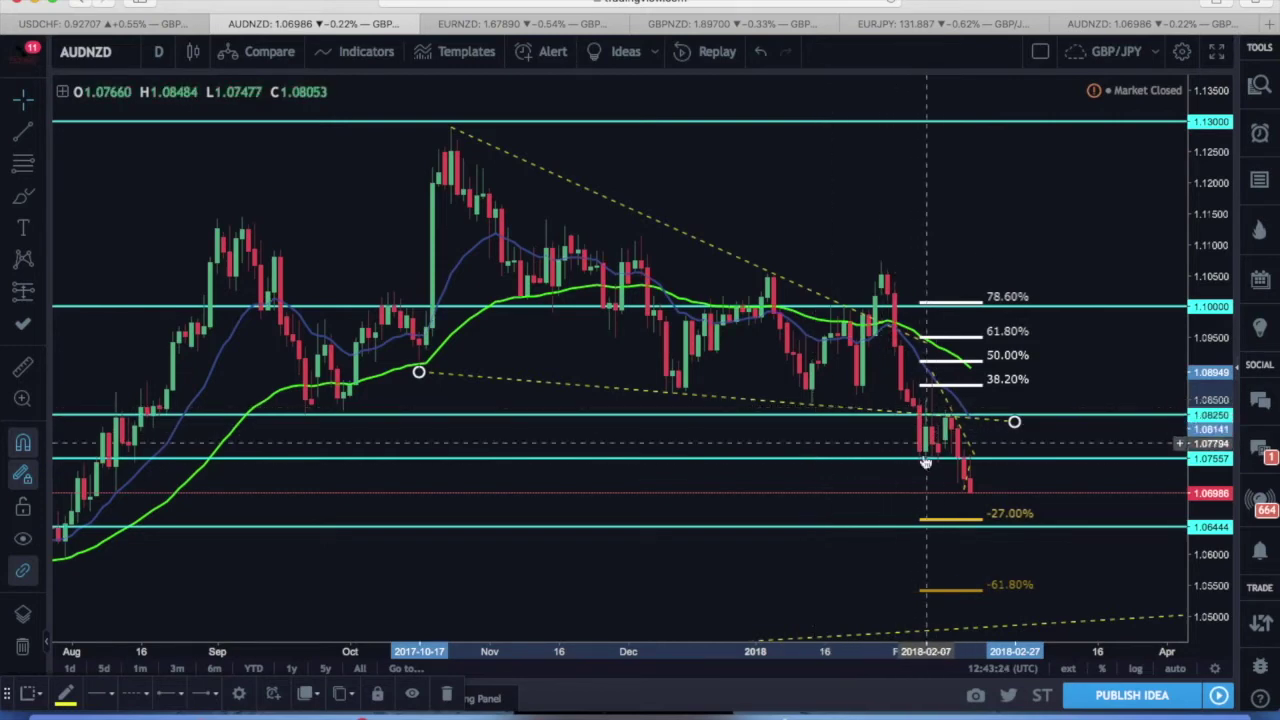
left_click(862, 590)
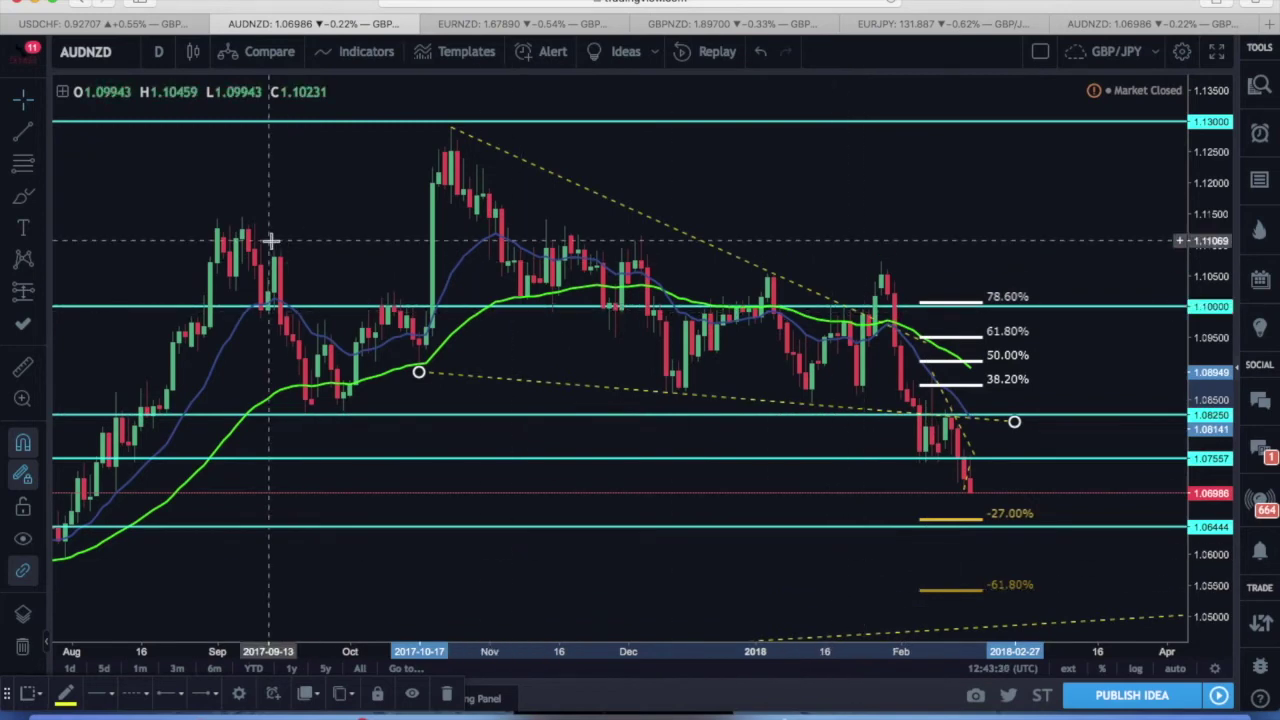
Switch to 4-hour candles, frame mid-January to February 2018, and dismiss the Fibonacci advert.
left_click(163, 58)
left_click(178, 360)
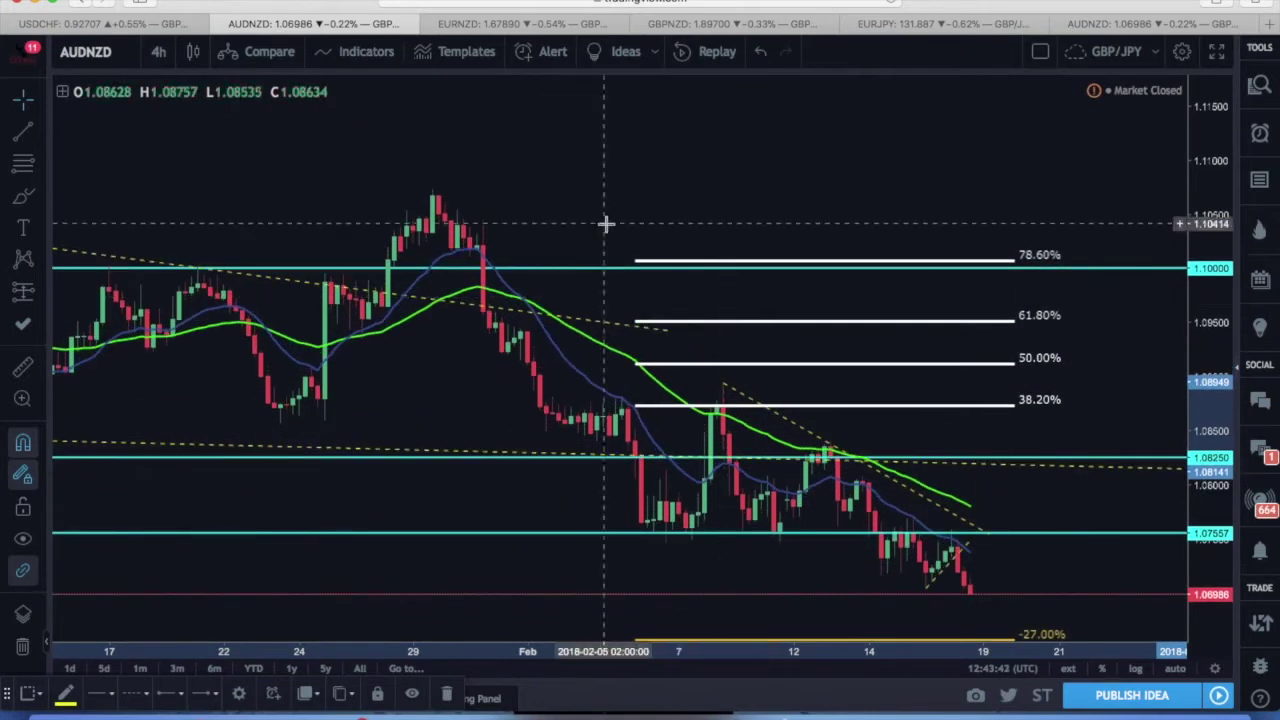
left_click_drag(537, 240, 503, 140)
left_click_drag(486, 497, 597, 483)
left_click_drag(1223, 534, 1220, 482)
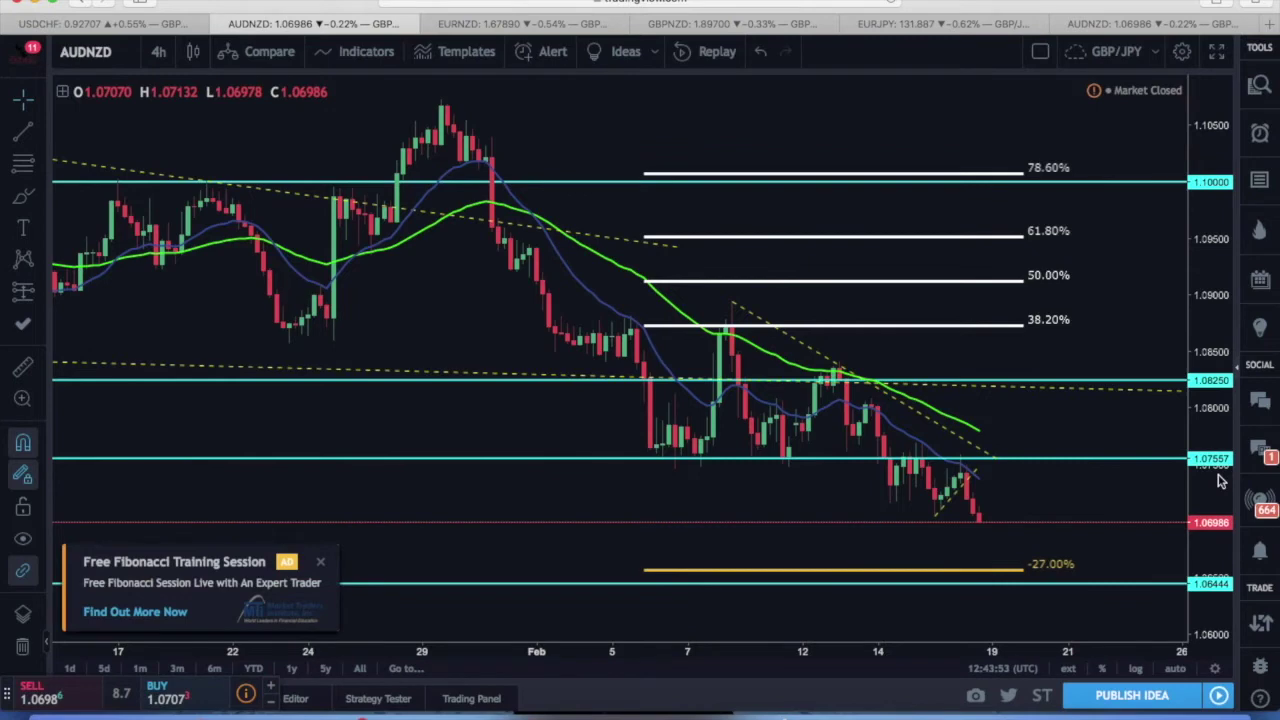
left_click(320, 561)
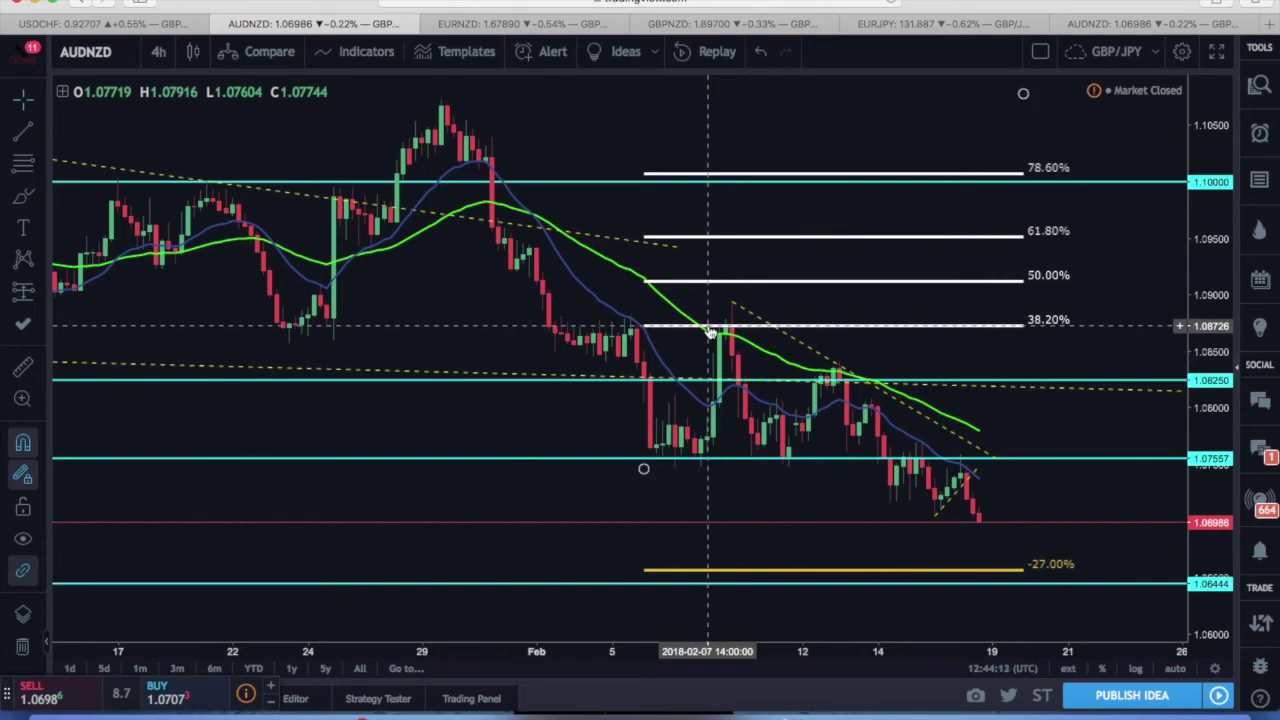
left_click(45, 204)
Draw a red rectangle near 1.087 just below the 38.20% Fibonacci line, then select it.
left_click(72, 234)
left_click_drag(252, 330, 802, 320)
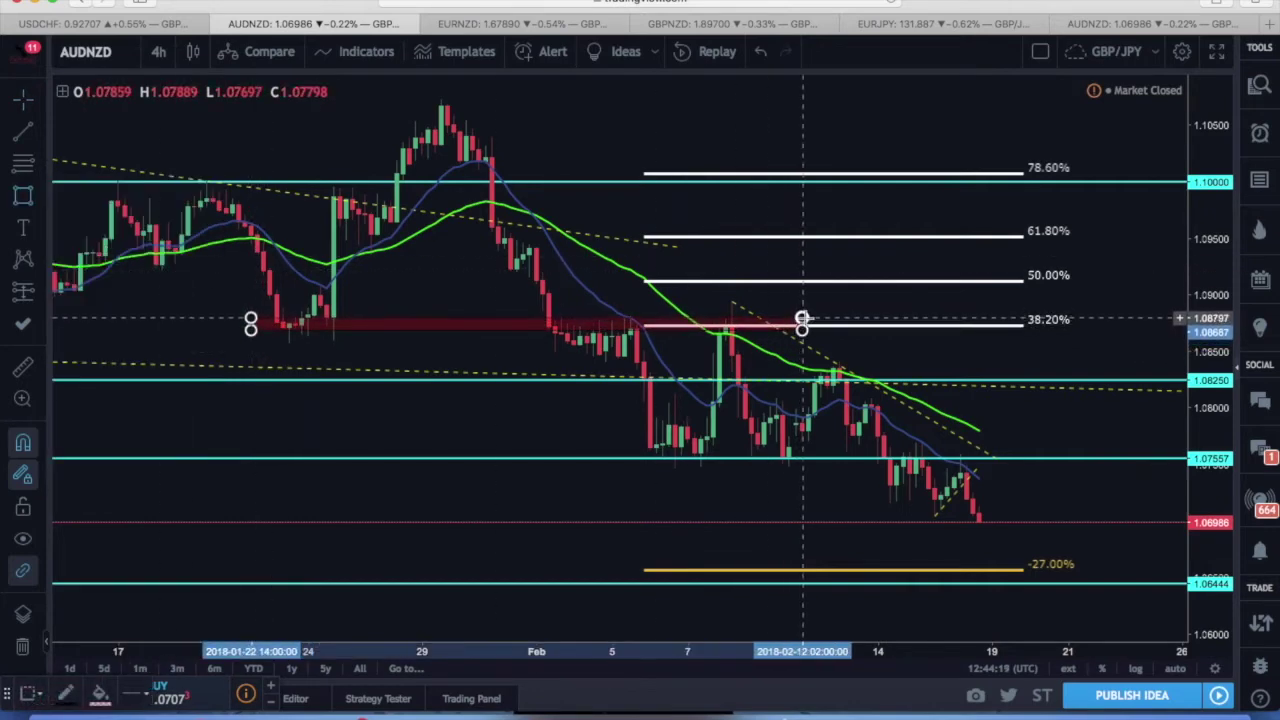
left_click(325, 343)
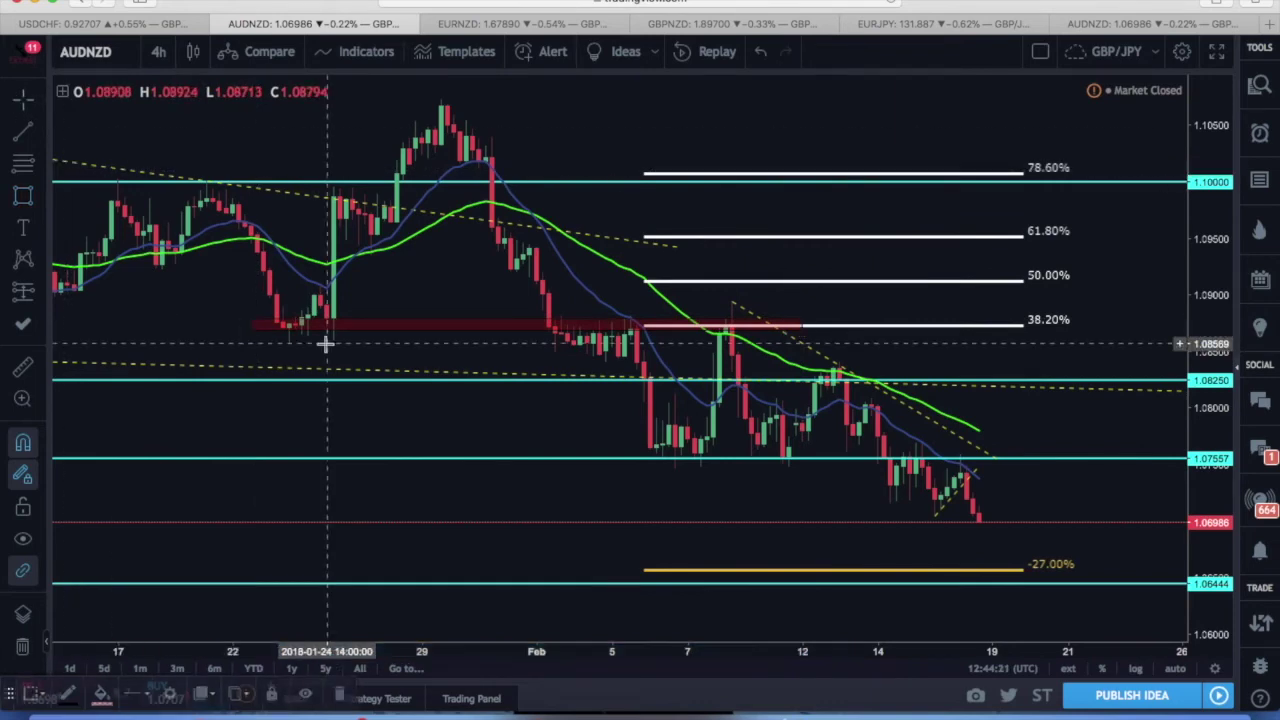
left_click(730, 333)
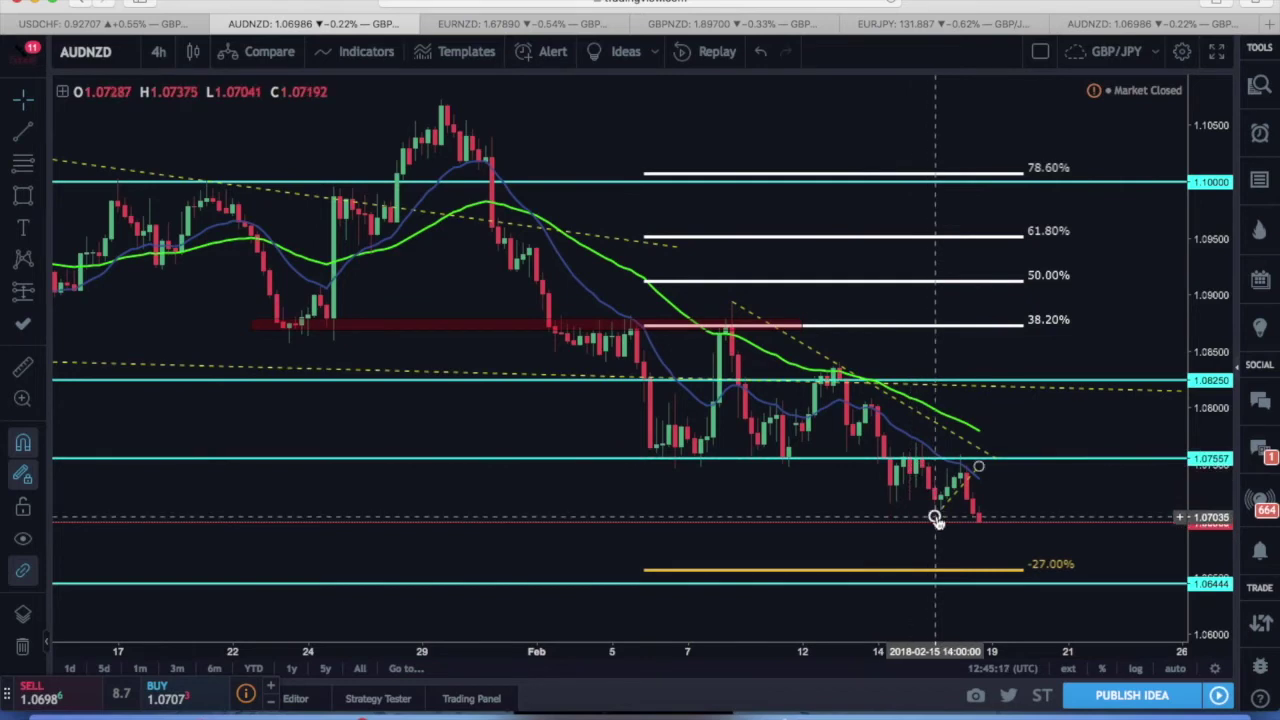
Switch to 1-hour candles and stretch the chart onto the recent bars.
left_click(158, 52)
left_click(175, 272)
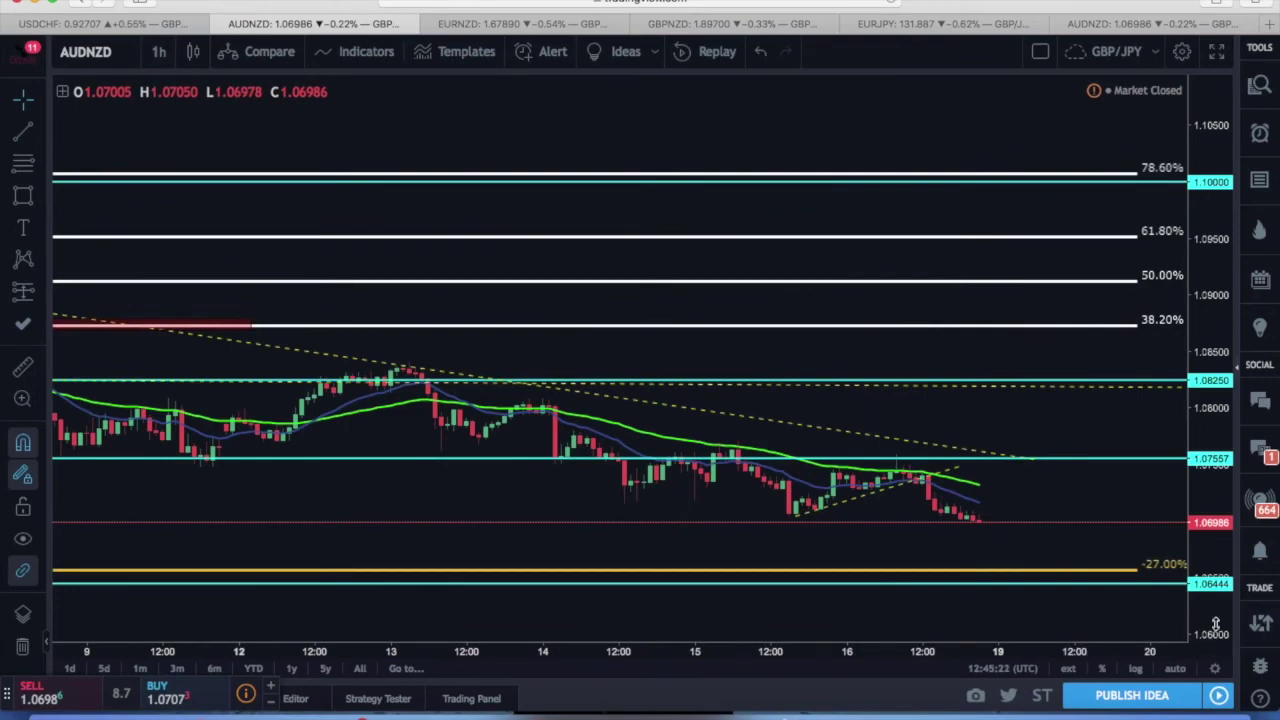
left_click_drag(1215, 625, 1215, 560)
left_click_drag(1069, 497, 1083, 243)
scroll(1098, 185, "down", 3)
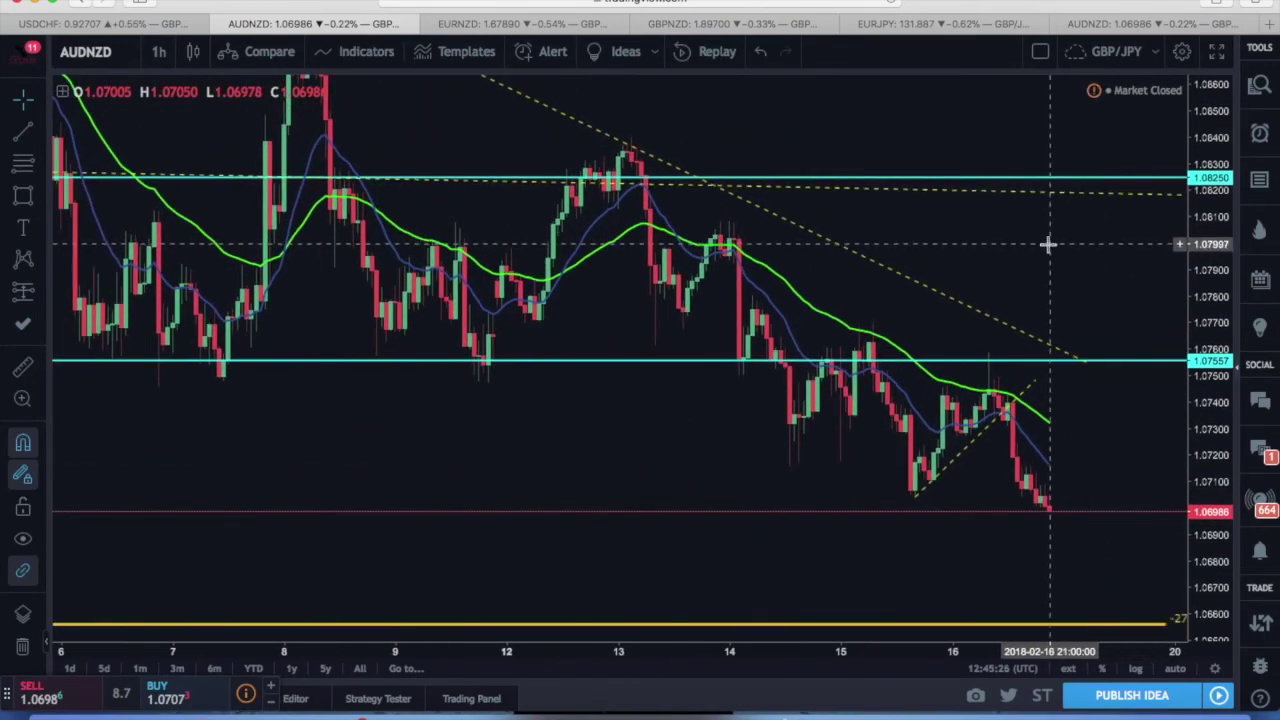
scroll(1048, 243, "up", 2)
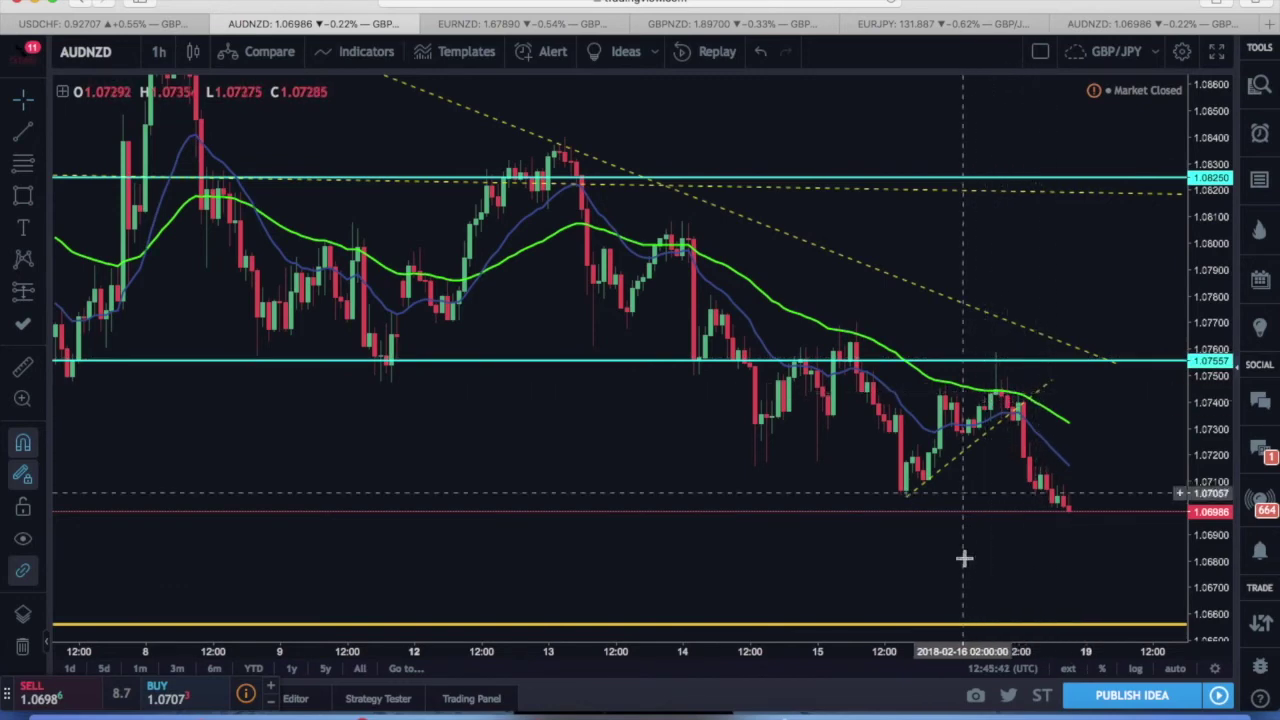
Frame the decline down to the 1.06444 line and the lower yellow and cyan levels.
scroll(965, 550, "up", 5)
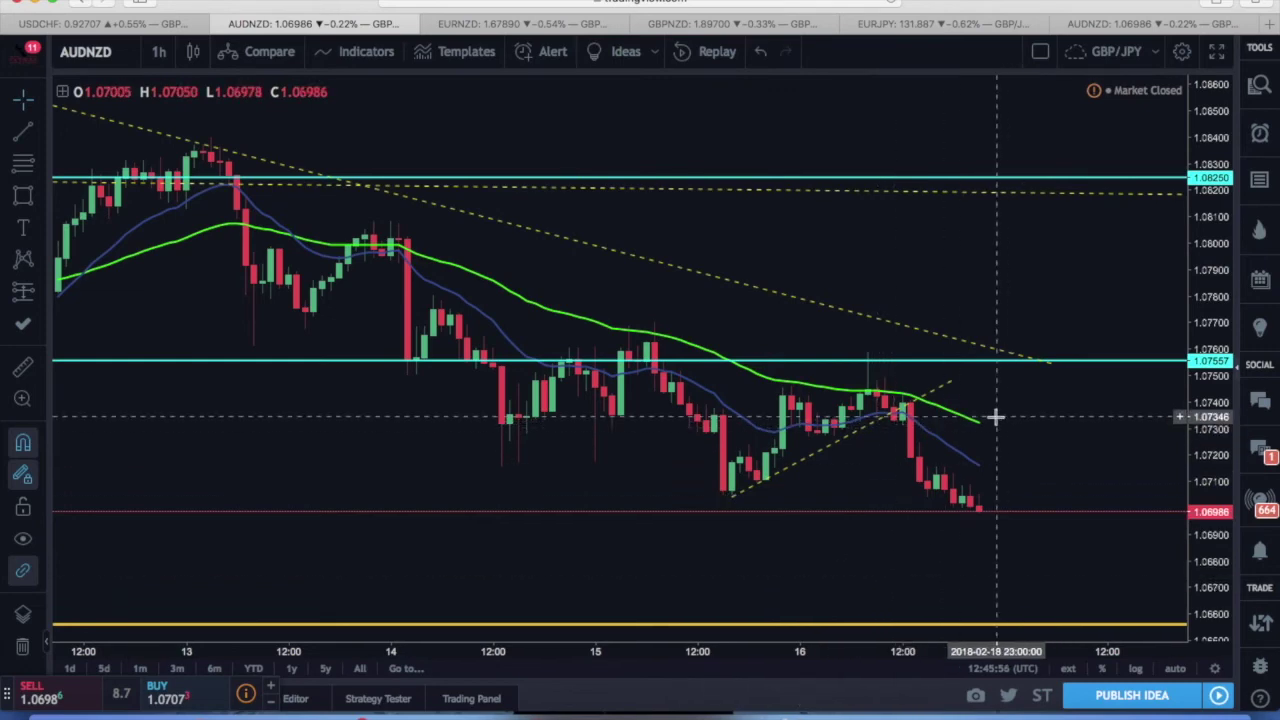
left_click_drag(1029, 449, 1009, 409)
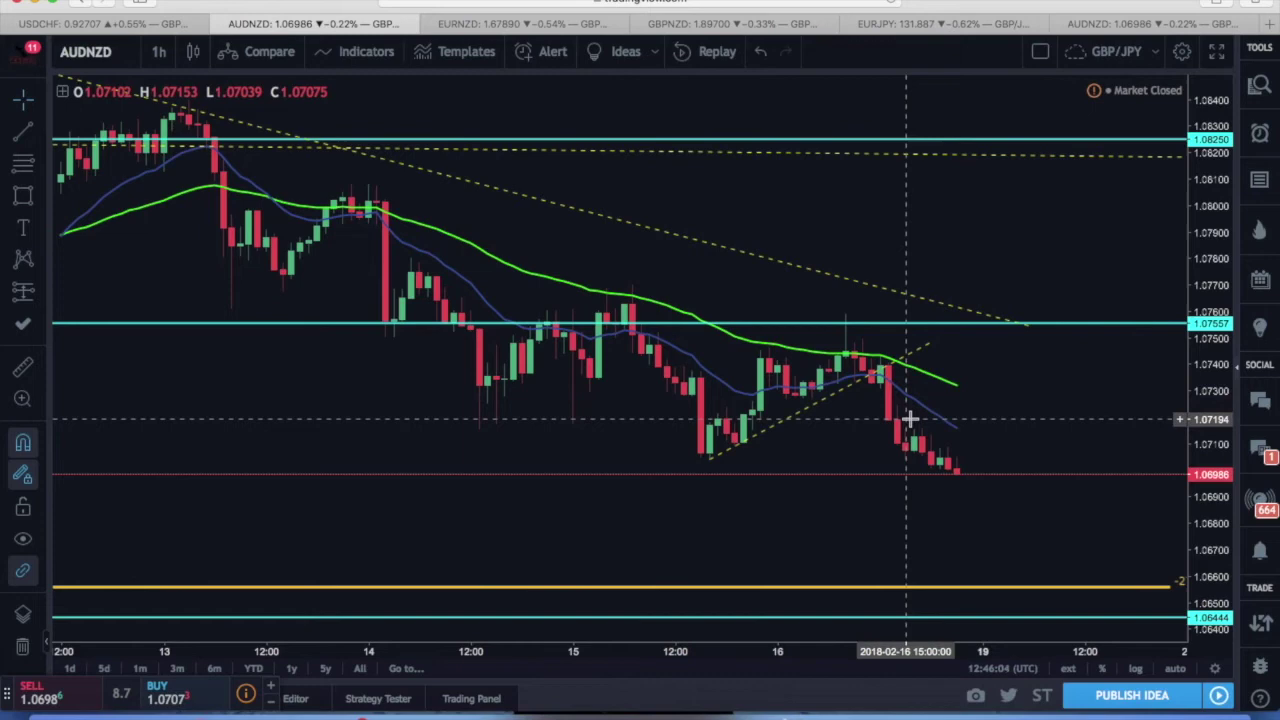
scroll(1212, 532, "down", 2)
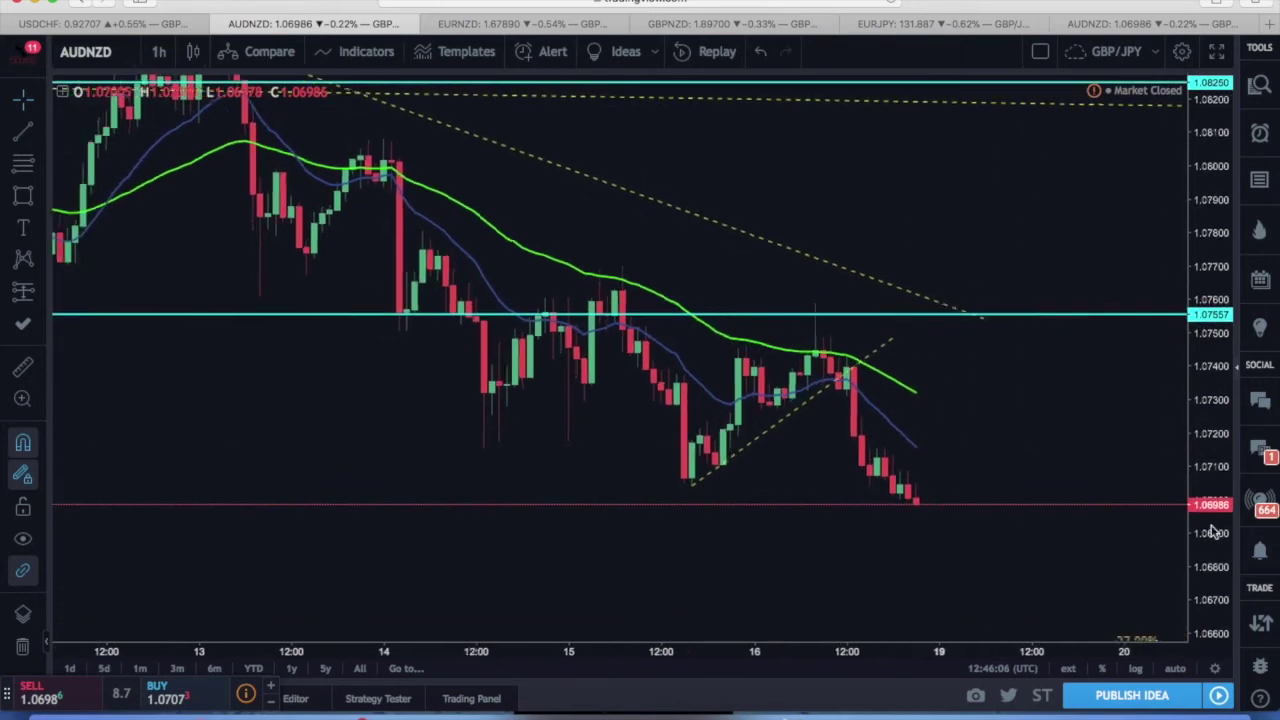
left_click_drag(1123, 549, 1122, 394)
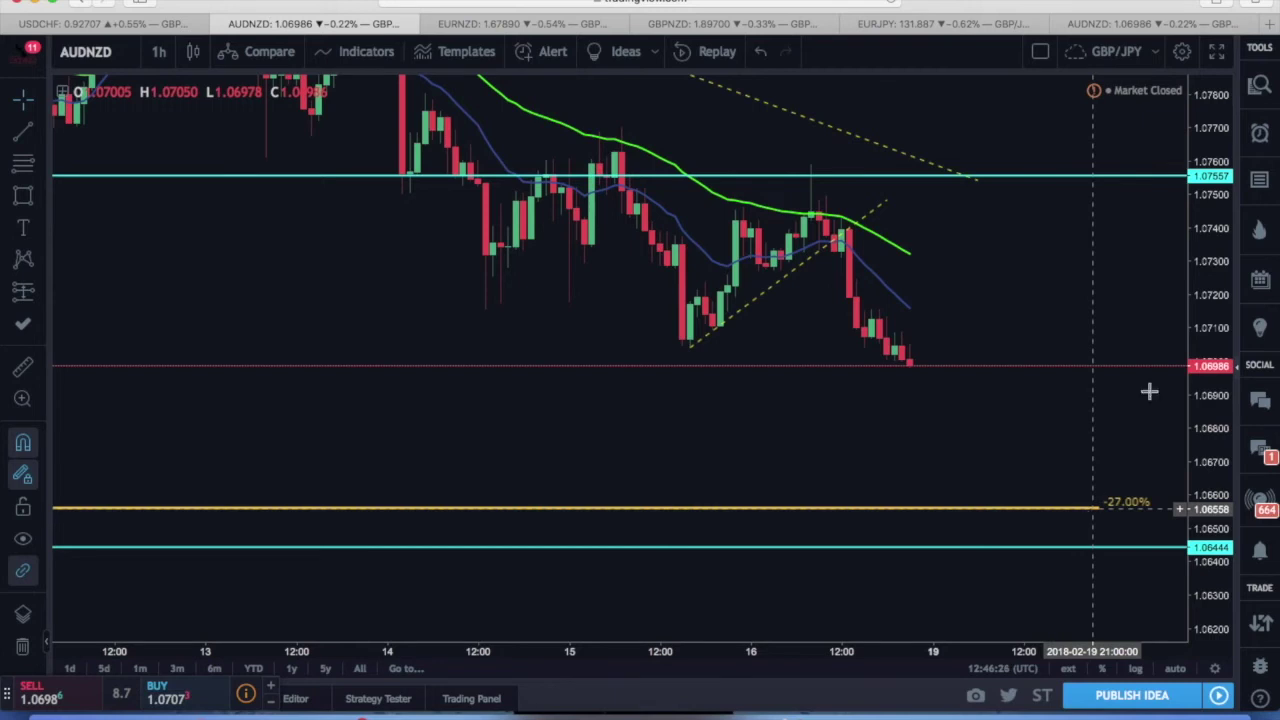
scroll(1112, 367, "down", 2)
left_click_drag(1112, 367, 1111, 385)
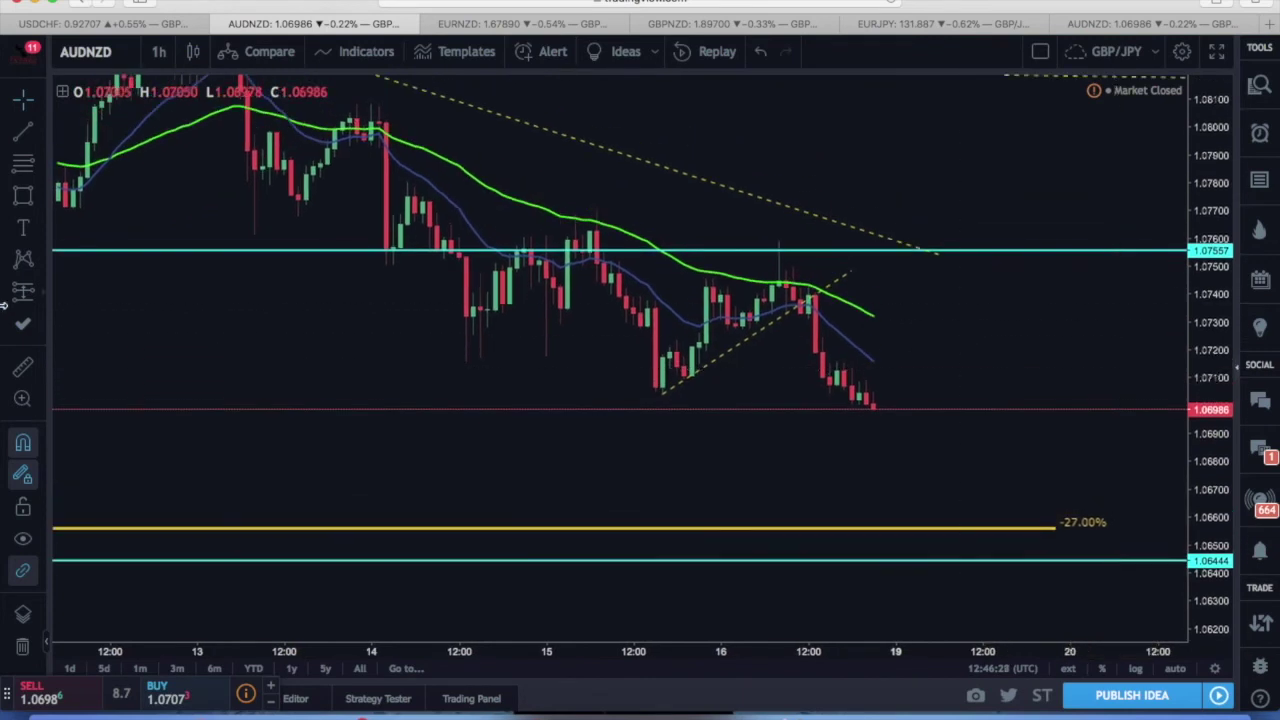
Place a short position at the breakdown candle with its target at the -27.00% level.
left_click(40, 292)
left_click(76, 328)
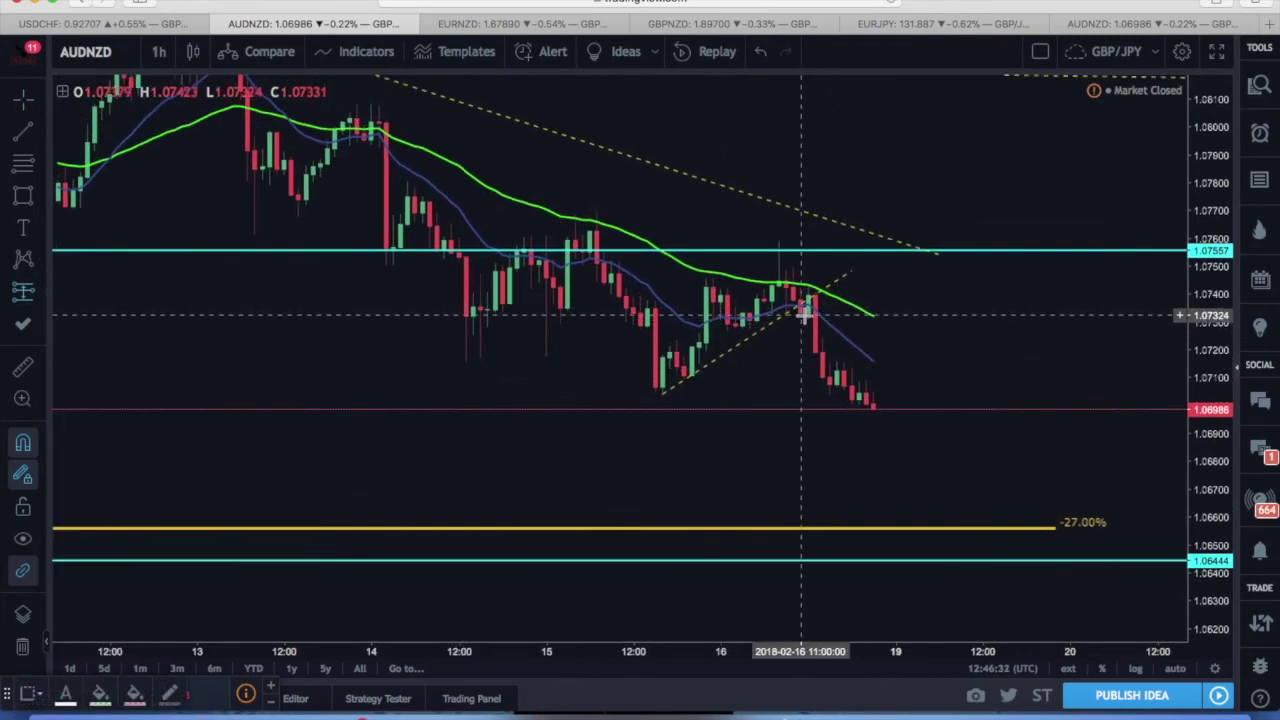
left_click(800, 315)
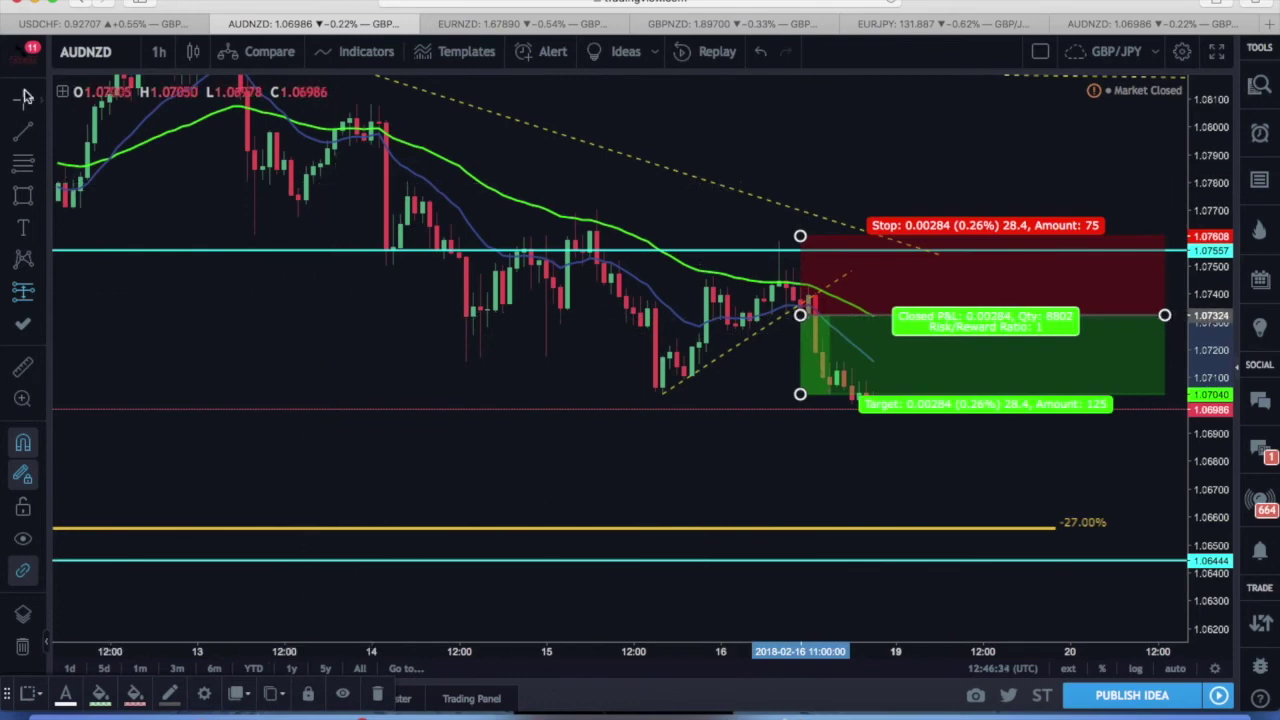
left_click_drag(800, 394, 800, 526)
left_click_drag(1166, 318, 1050, 320)
left_click(1134, 346)
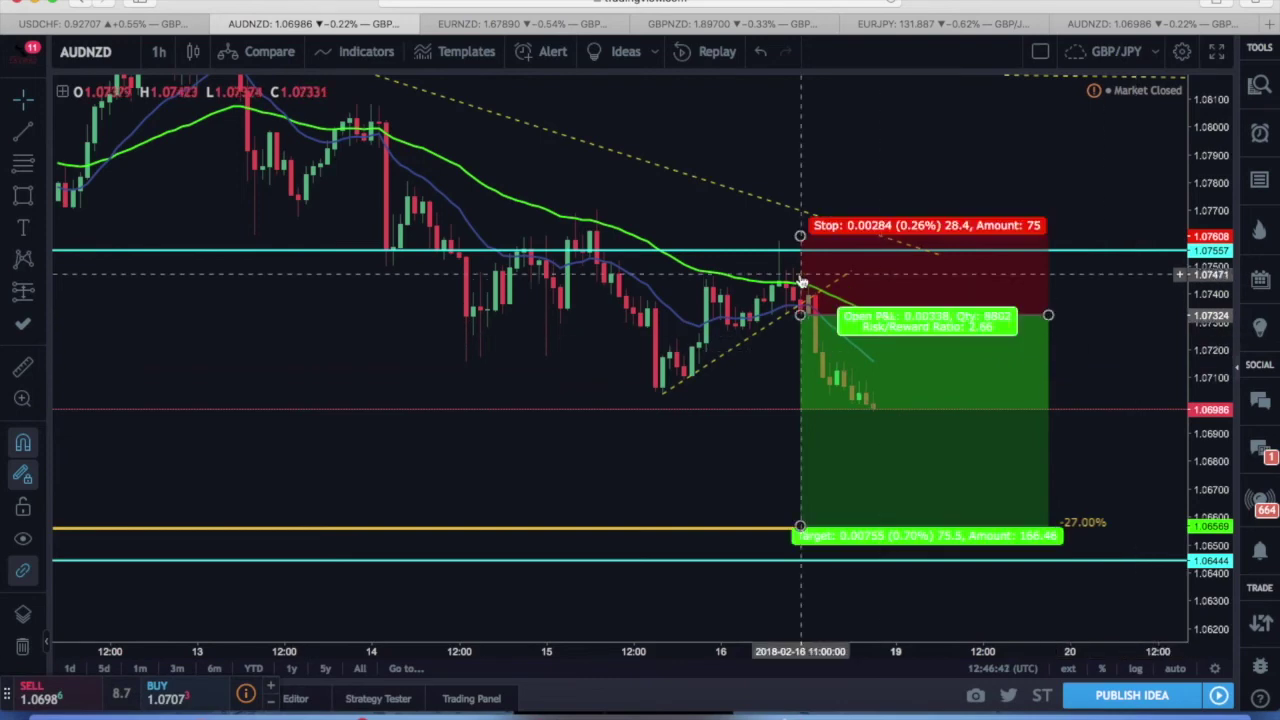
Check the cyan level and short position figures, then reveal the 1.08250 level above.
left_click(780, 250)
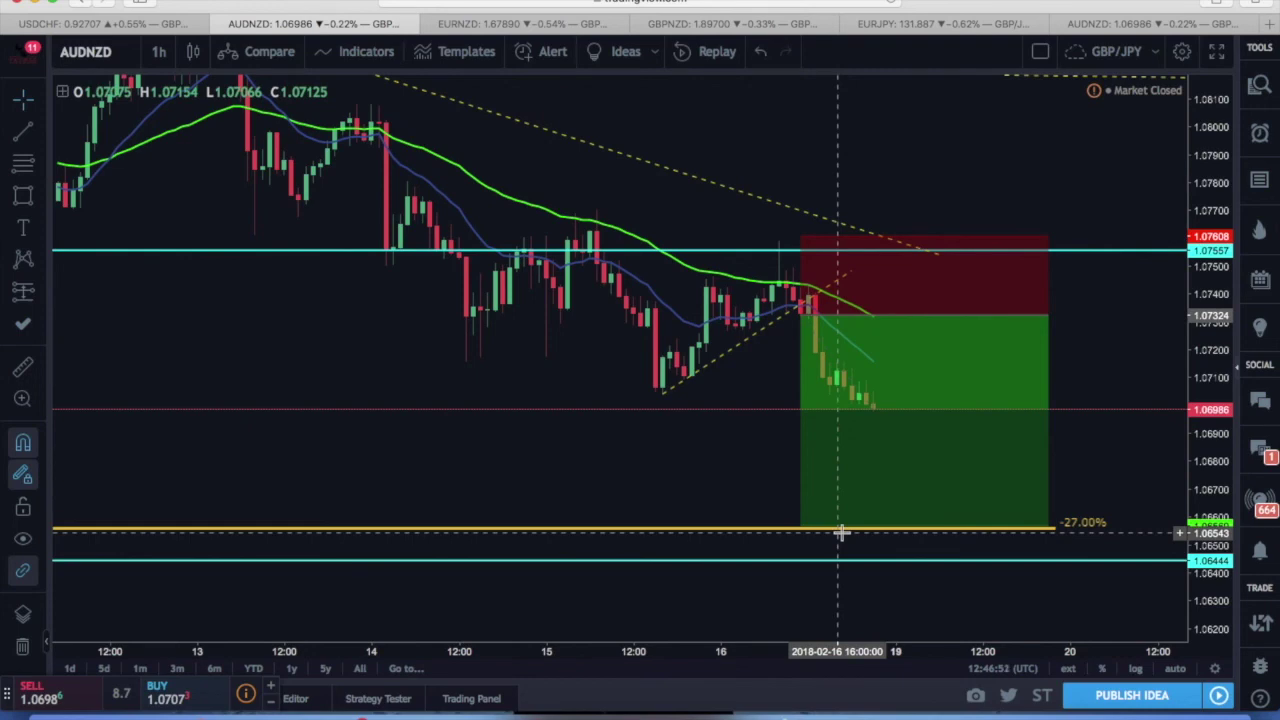
left_click(800, 320)
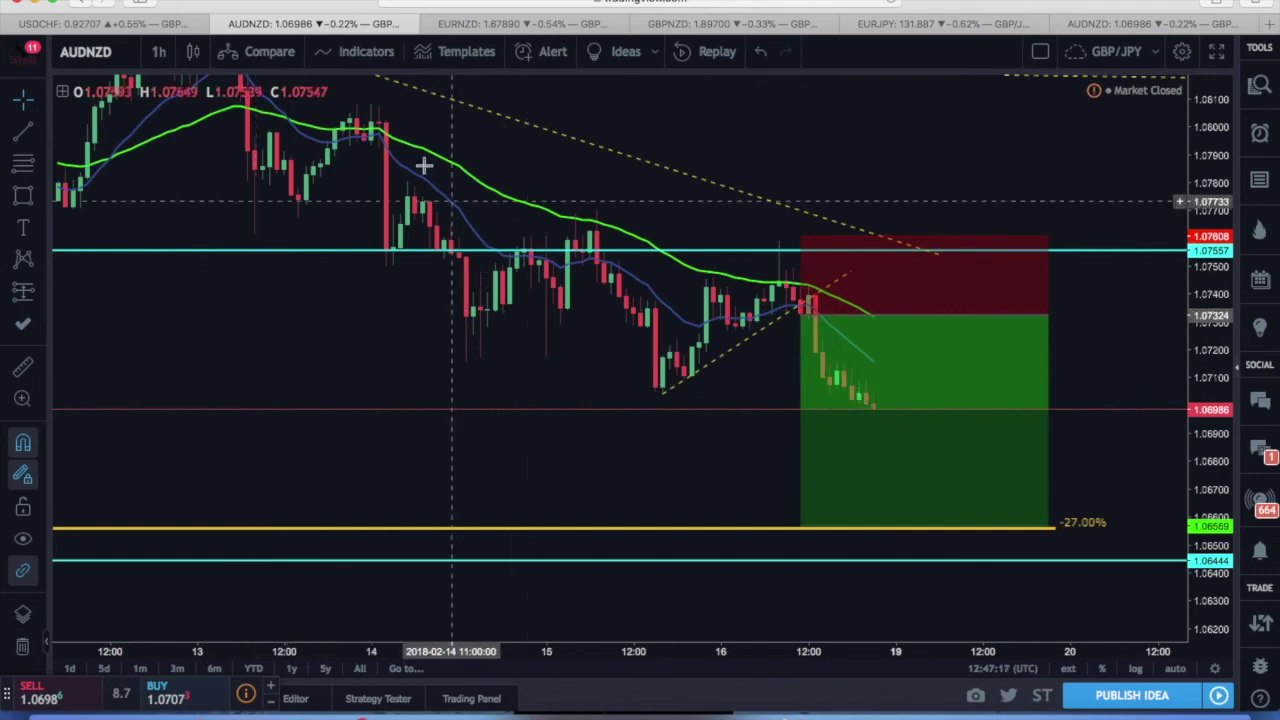
left_click_drag(530, 432, 563, 506)
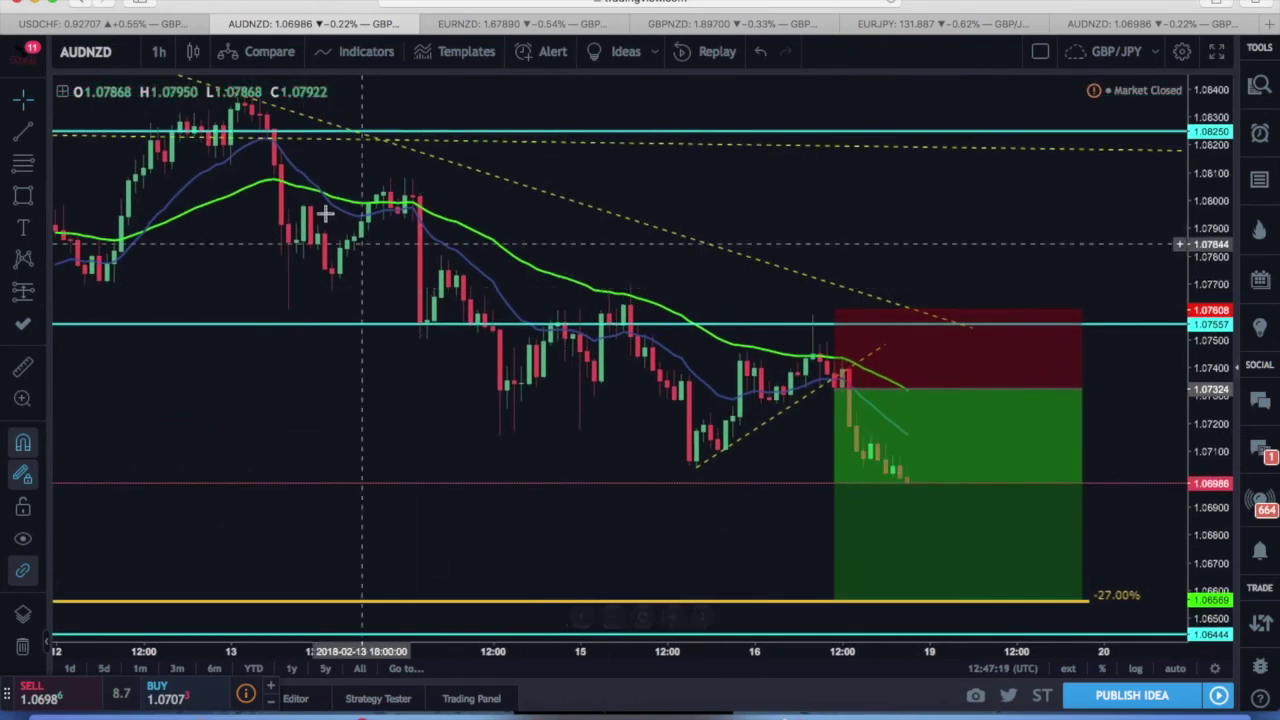